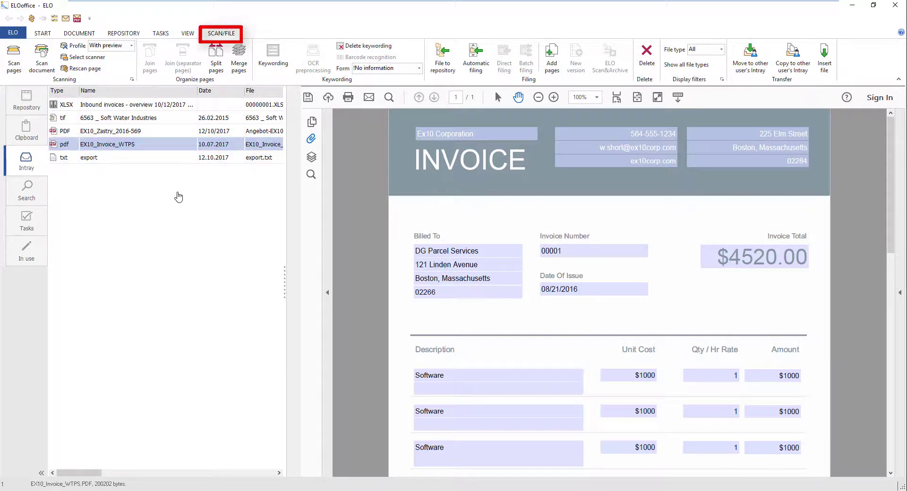
- Open Keywording for the EX10_Invoice_WTPS invoice from its context menu
right_click(168, 147)
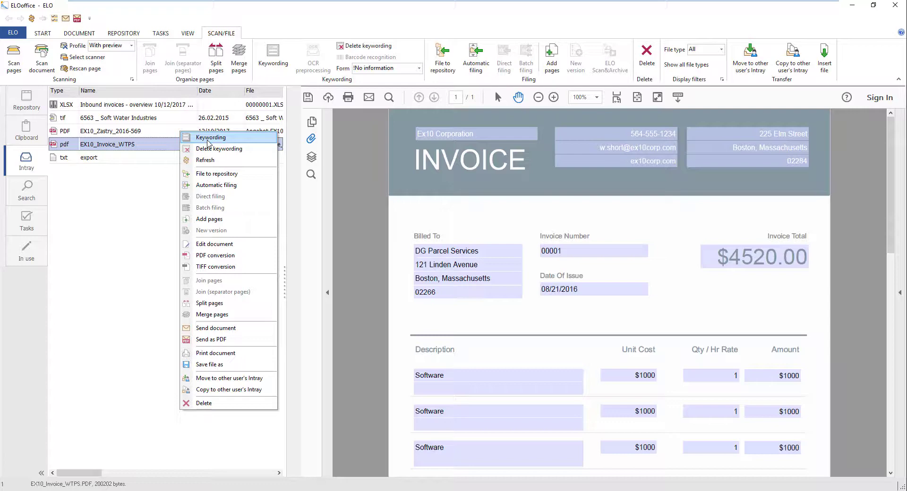
click(208, 141)
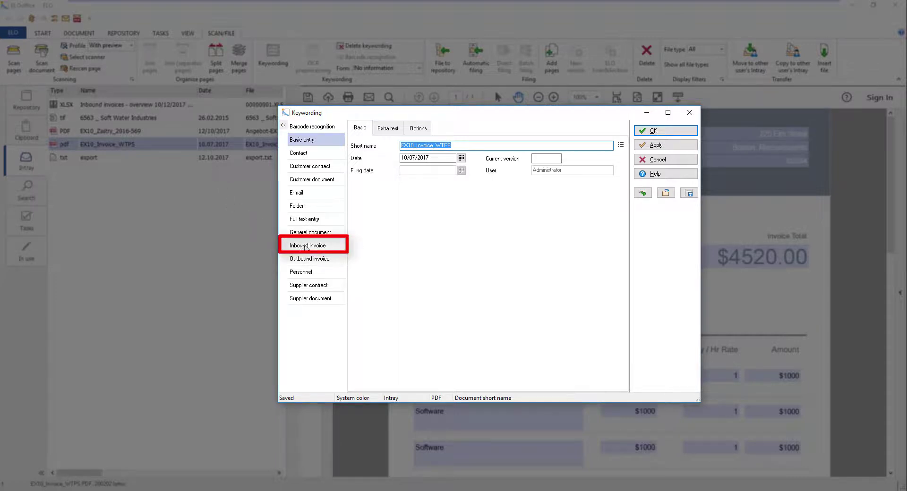
- Apply the Inbound invoice form: creditor Sanalander, number 02284, amount 4520.00; list currencies
click(319, 253)
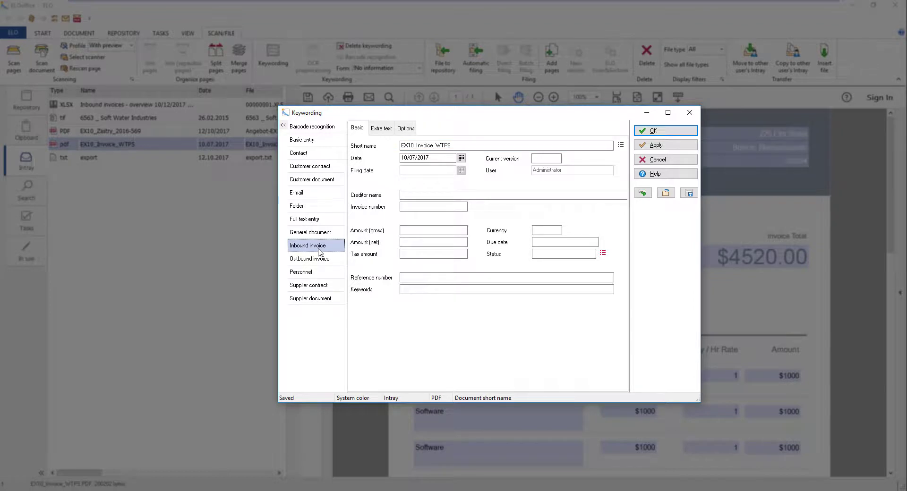
click(414, 196)
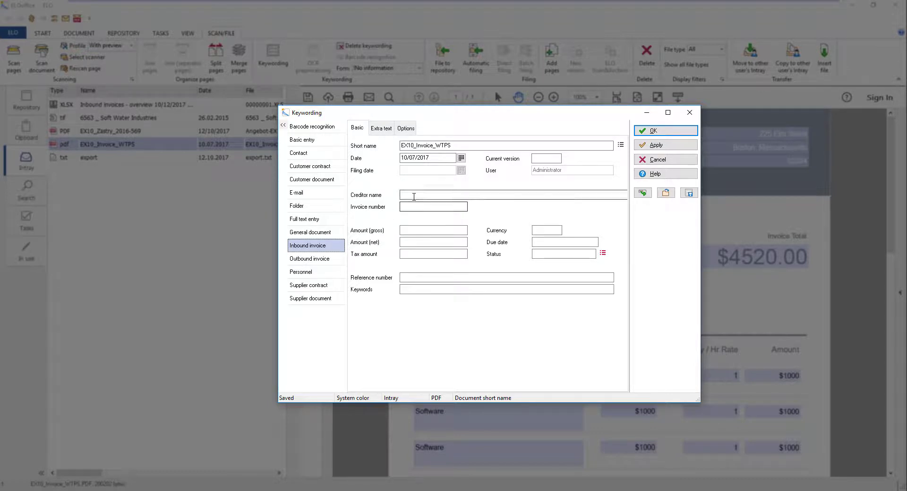
text(Sana)
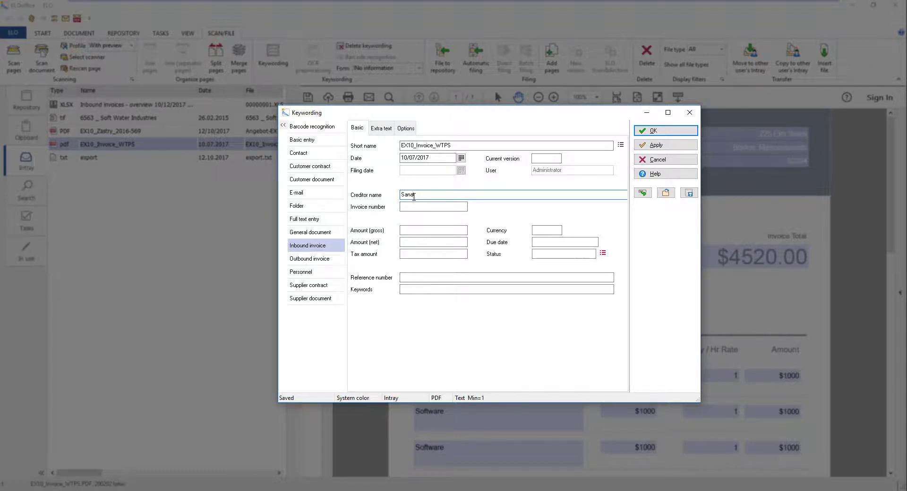
text(lander)
key(Tab)
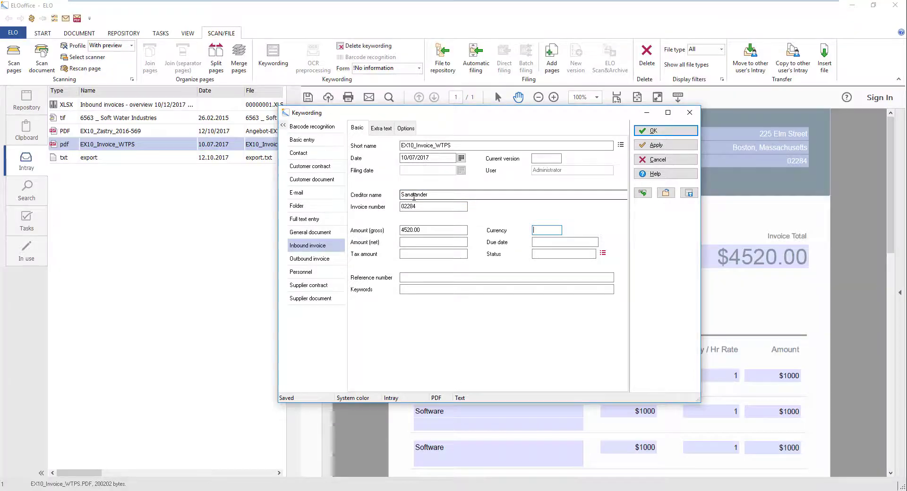
key(F7)
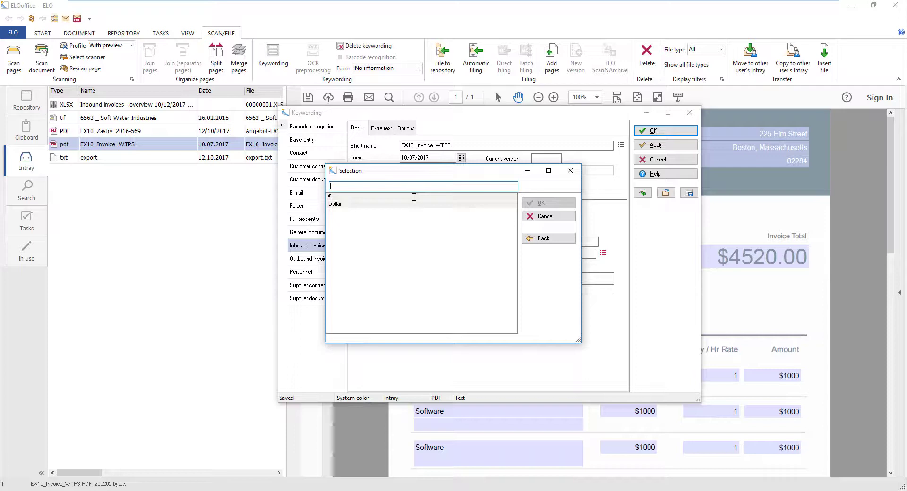
- Choose Dollar as the invoice currency in the Selection dialog
click(414, 204)
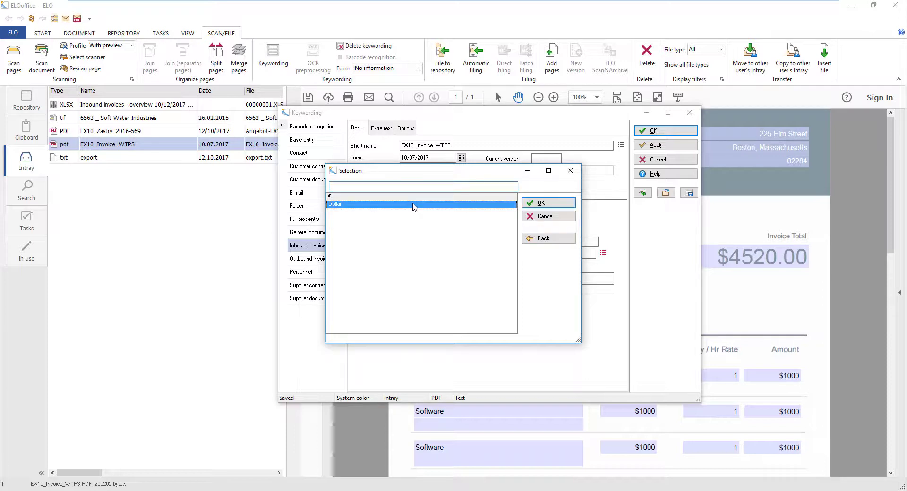
click(534, 206)
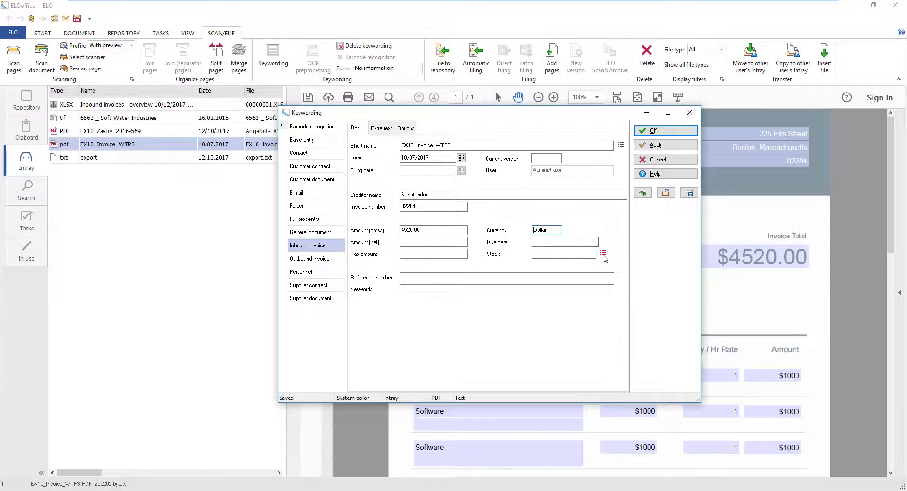
- Pick '1 Received' from the Status keyword list
click(603, 255)
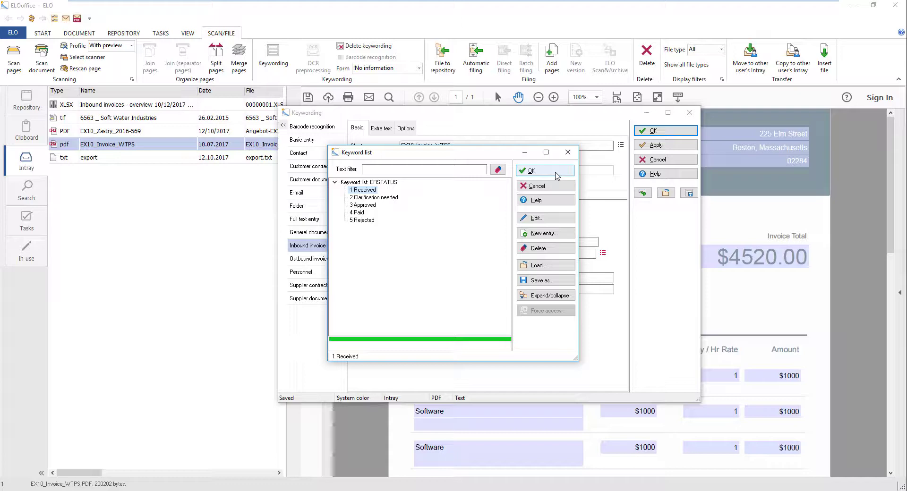
click(557, 175)
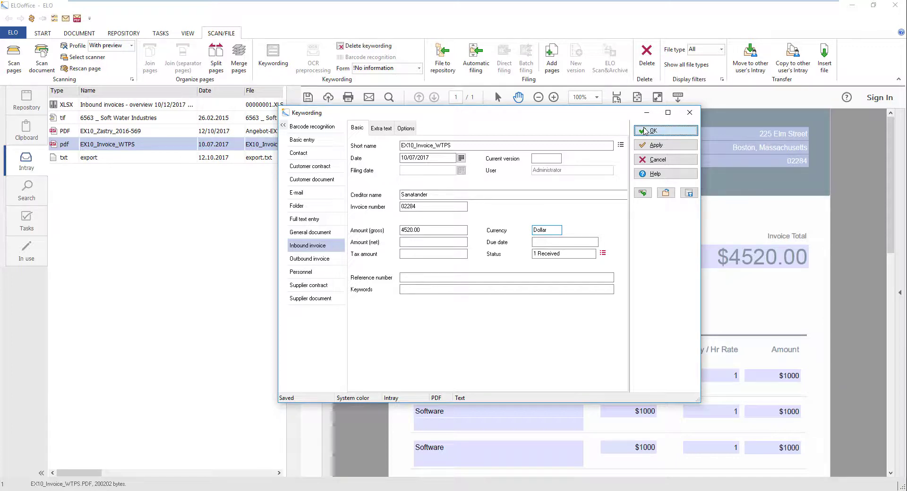
- Confirm the keywording dialog to save the invoice's inbound invoice data
click(645, 131)
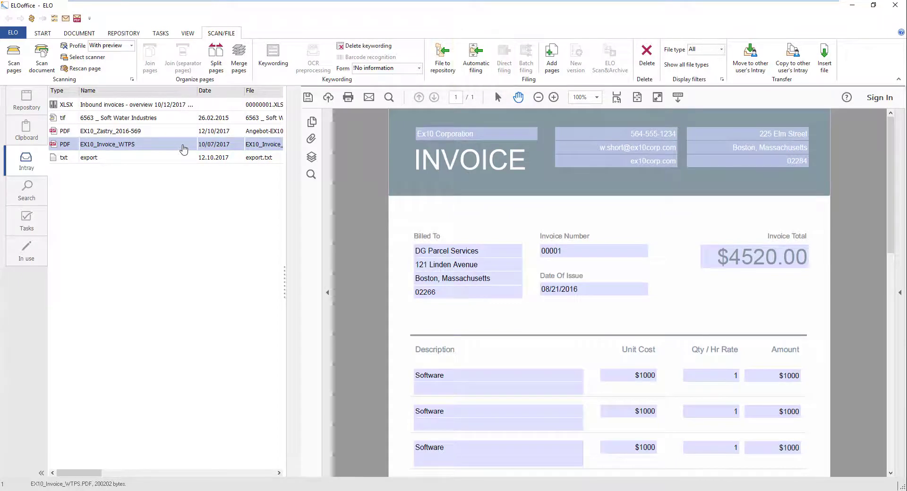
- Auto-file the invoice, creating the Inbound invoices/2017/07 folder path
right_click(184, 149)
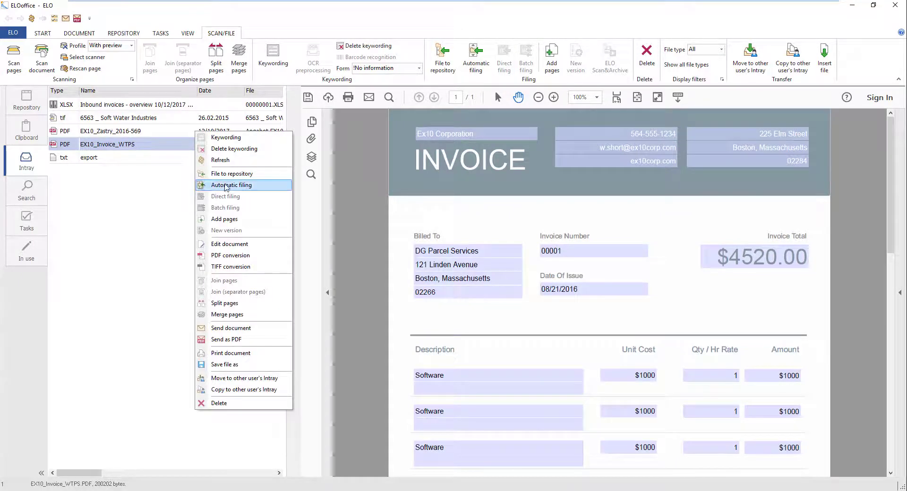
click(226, 188)
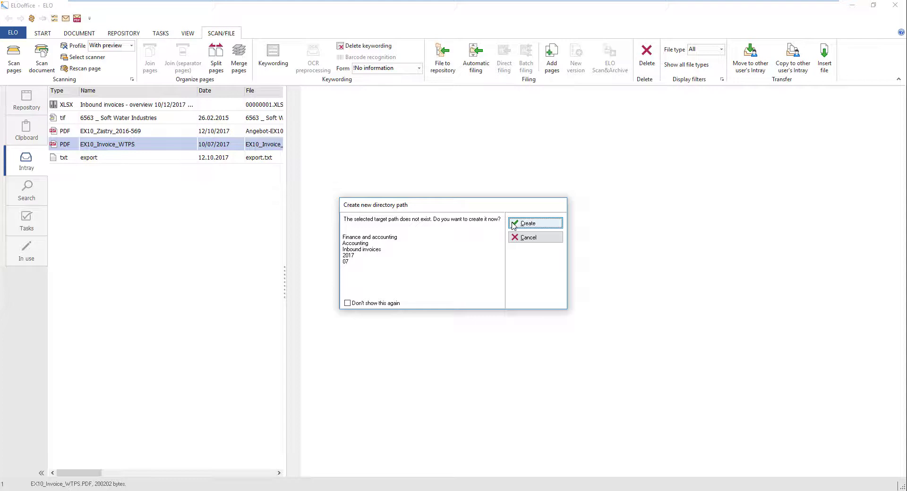
click(513, 226)
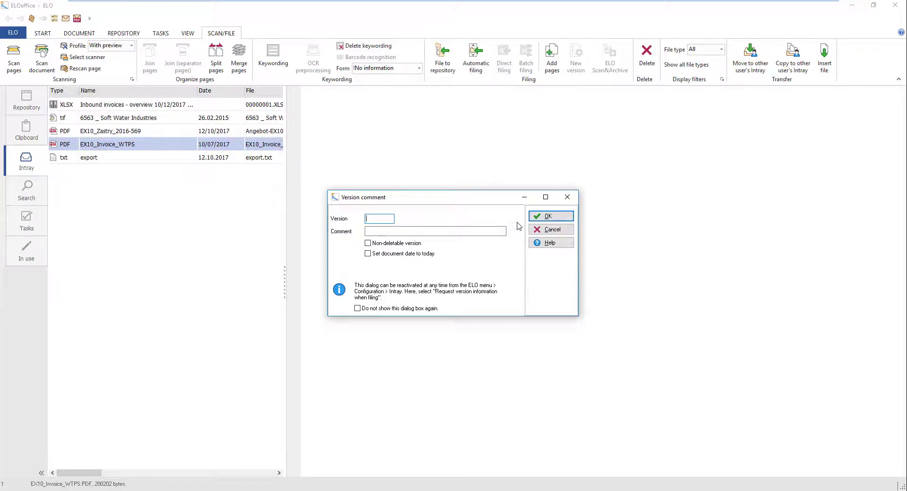
- Confirm the version prompt without a comment, moving the invoice into the repository
click(549, 217)
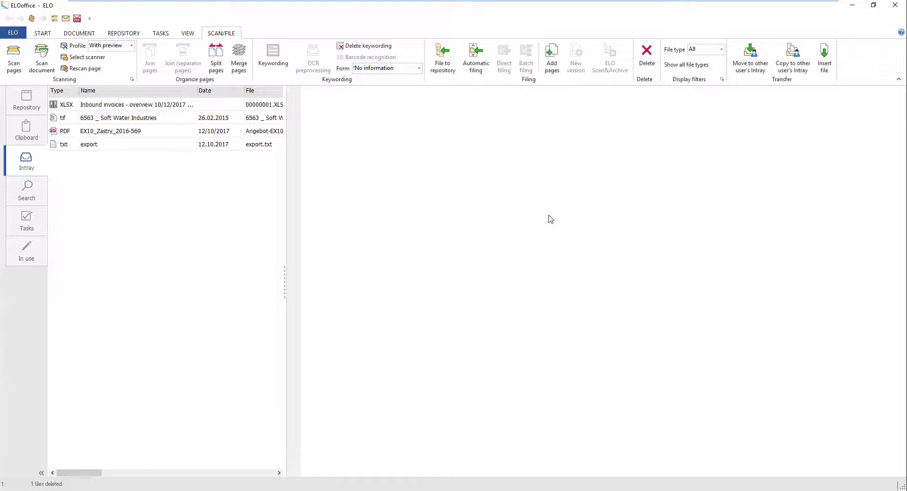